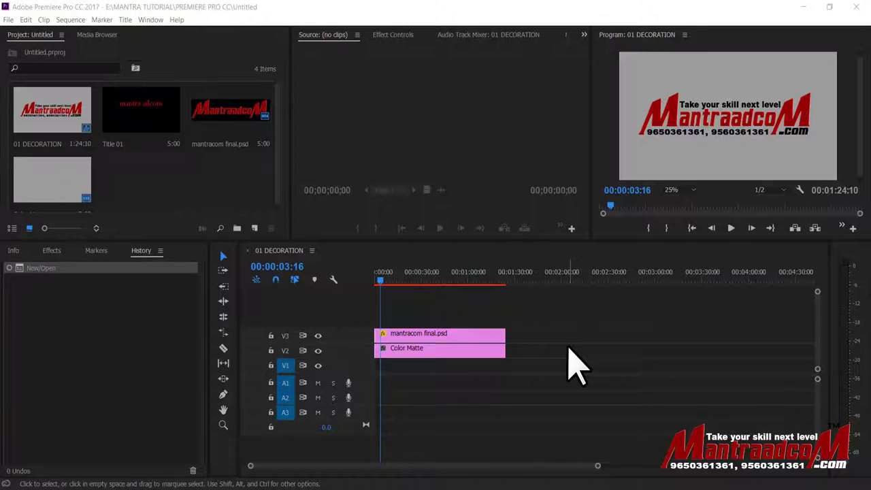
Show the Window > Workspaces submenu listing the preset workspaces.
left_click(150, 19)
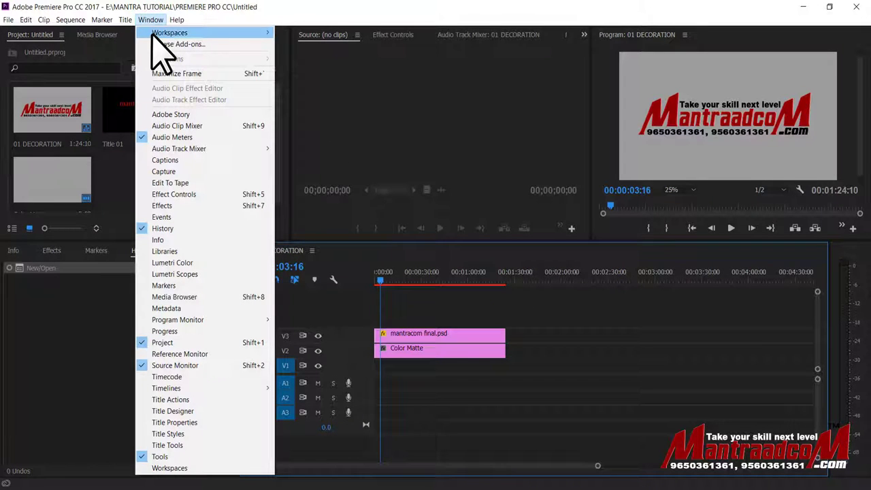
mouse_move(154, 34)
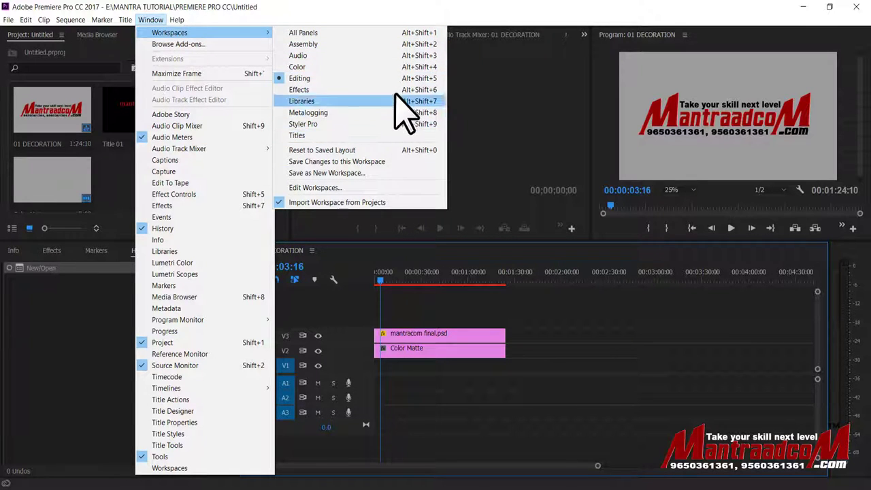
Switch to the All Panels workspace and bring up the Effects panel from the side stack.
left_click(344, 34)
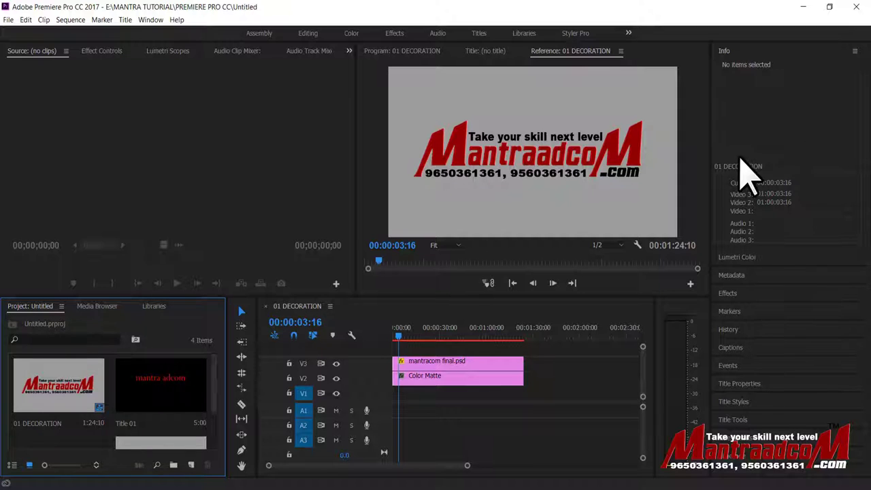
left_click(728, 293)
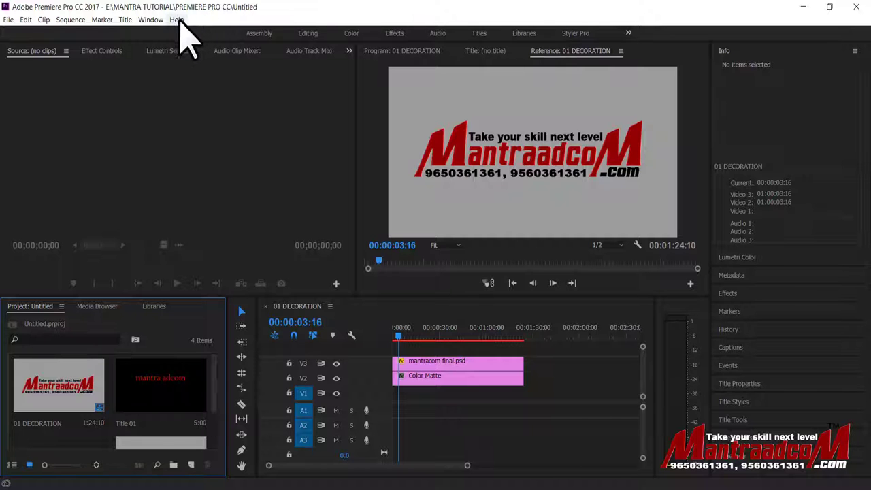
left_click(150, 19)
Switch to the Assembly workspace and widen the Program monitor and timeline panels.
mouse_move(162, 33)
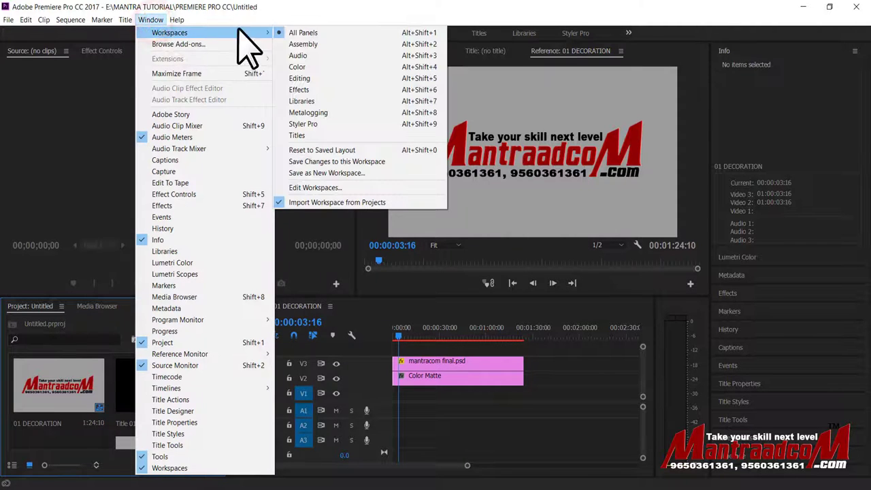
left_click(328, 40)
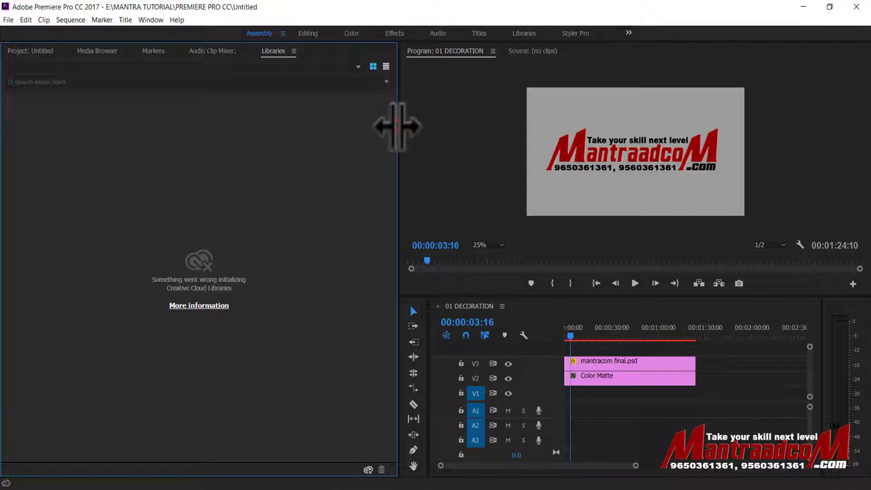
left_click_drag(398, 126, 365, 126)
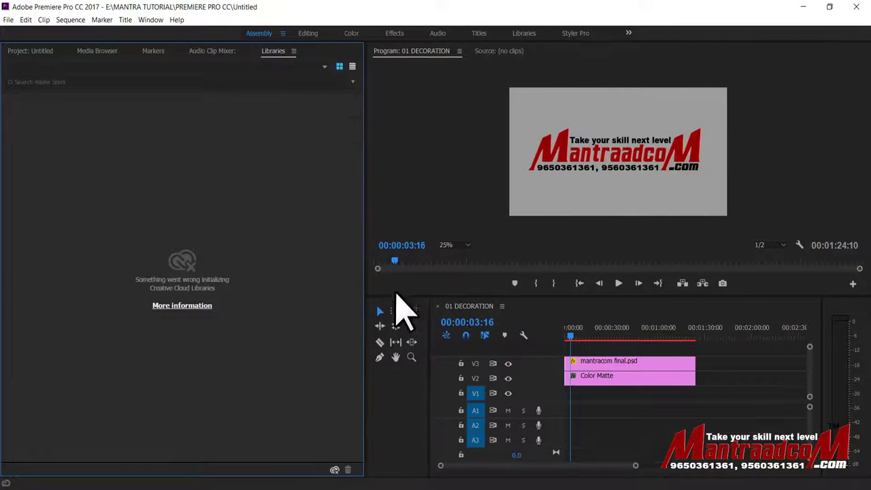
left_click_drag(428, 311, 397, 311)
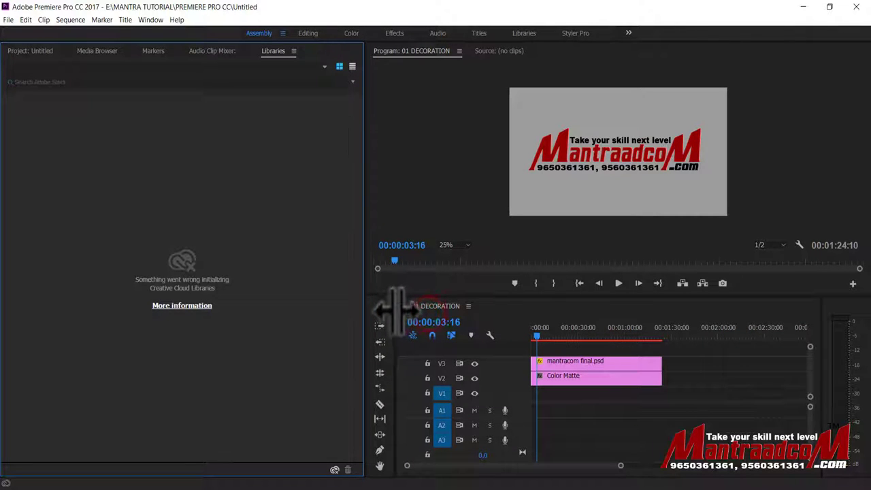
Reopen the workspace list, dismiss it without changing layout, and drag across the workspace bar.
left_click(151, 20)
mouse_move(185, 32)
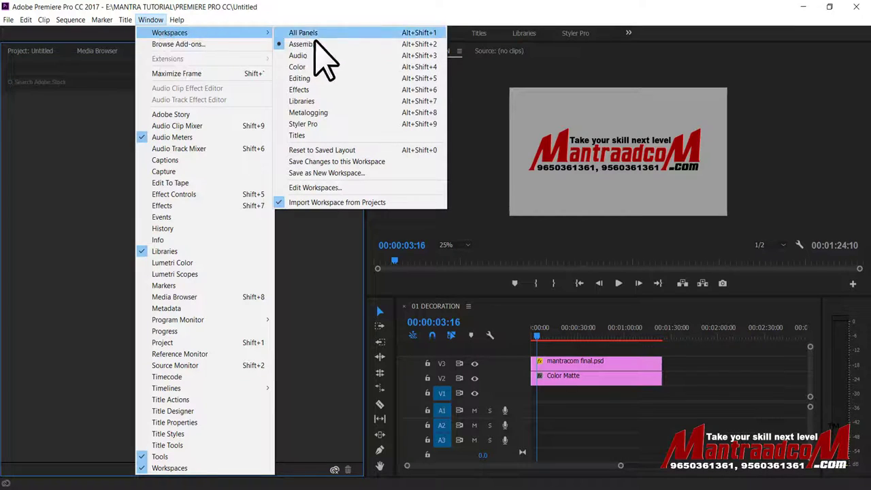
left_click(686, 31)
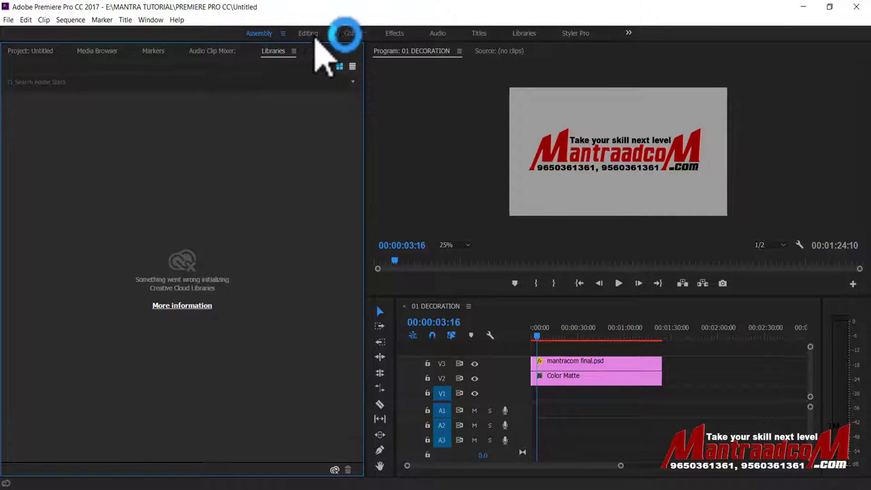
left_click_drag(431, 43, 309, 39)
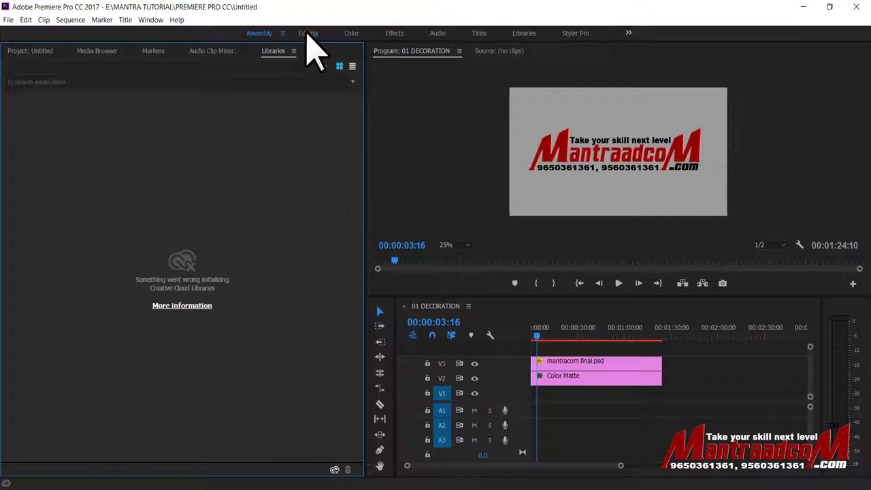
Switch to the Editing workspace, then to the Audio workspace with its clip and track mixers.
left_click(308, 33)
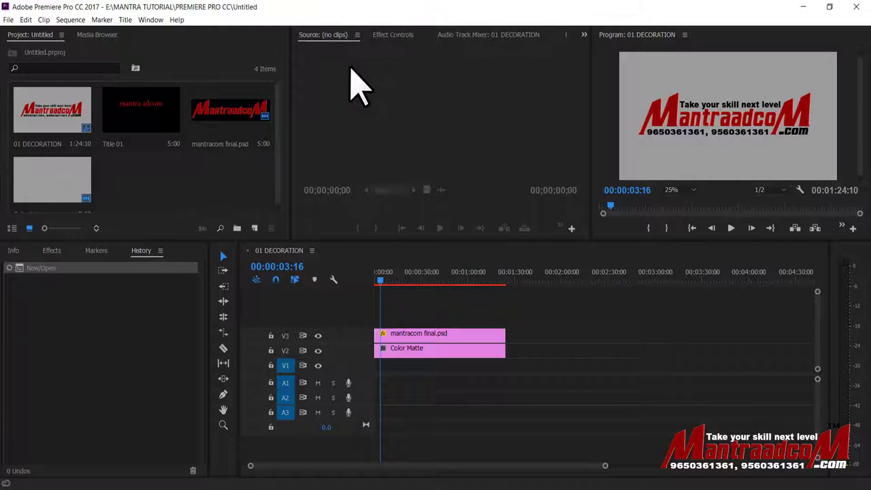
left_click_drag(166, 38, 258, 34)
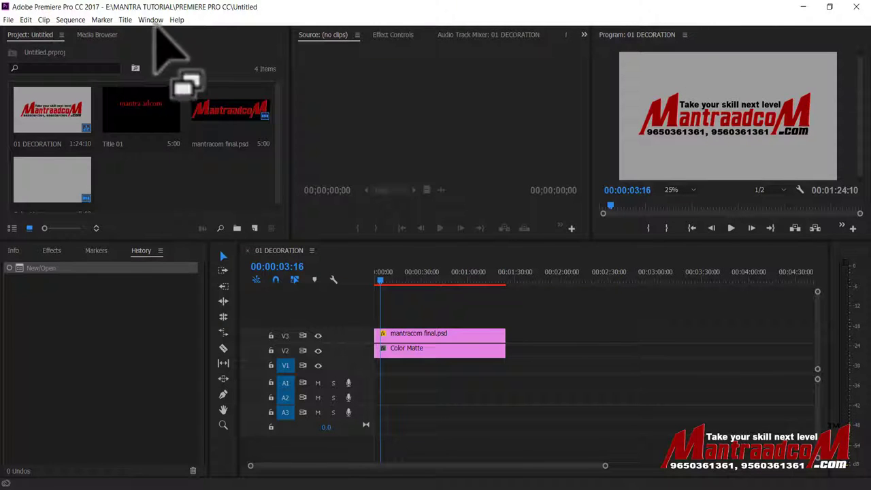
left_click(151, 20)
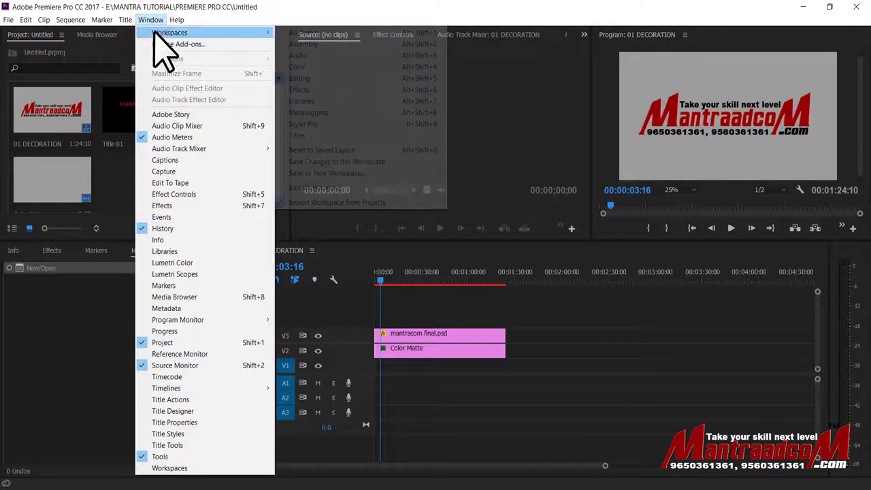
mouse_move(239, 36)
left_click(334, 56)
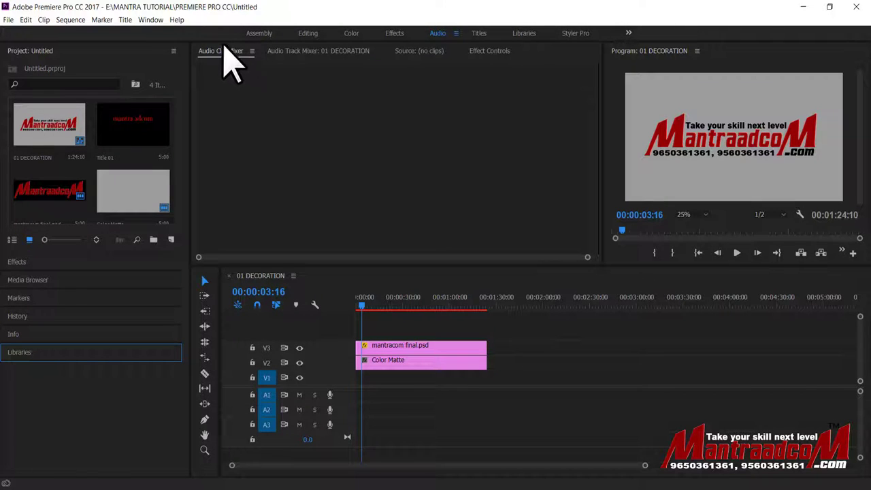
left_click(150, 19)
Switch to the Color workspace, placing Lumetri Color beside the Program monitor.
mouse_move(271, 33)
left_click(355, 68)
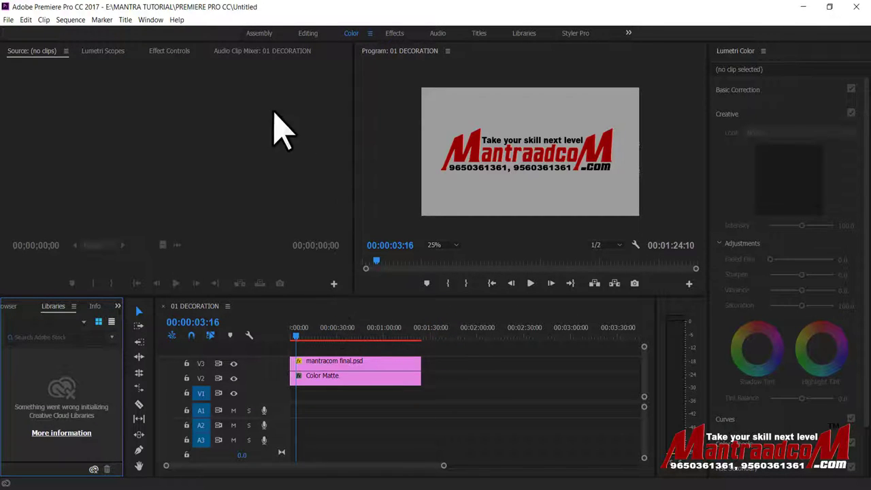
left_click(150, 19)
mouse_move(162, 35)
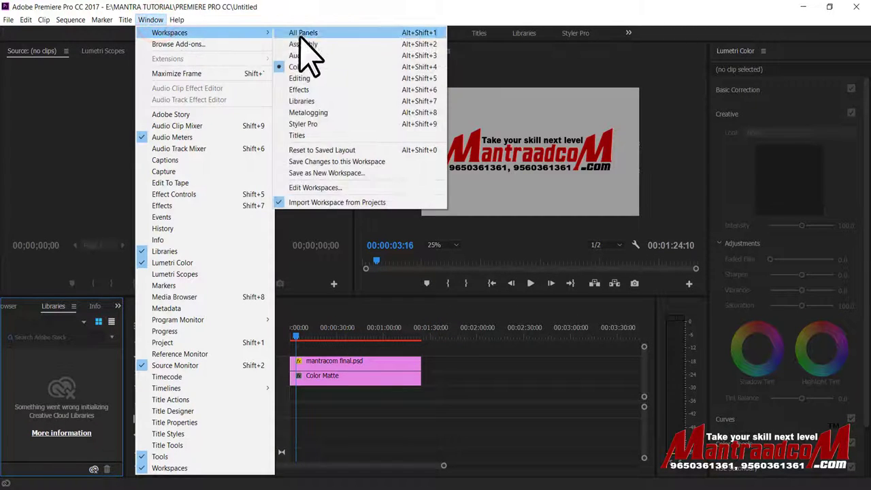
Switch to the Effects workspace showing presets, audio and video effects, and transitions.
left_click(336, 89)
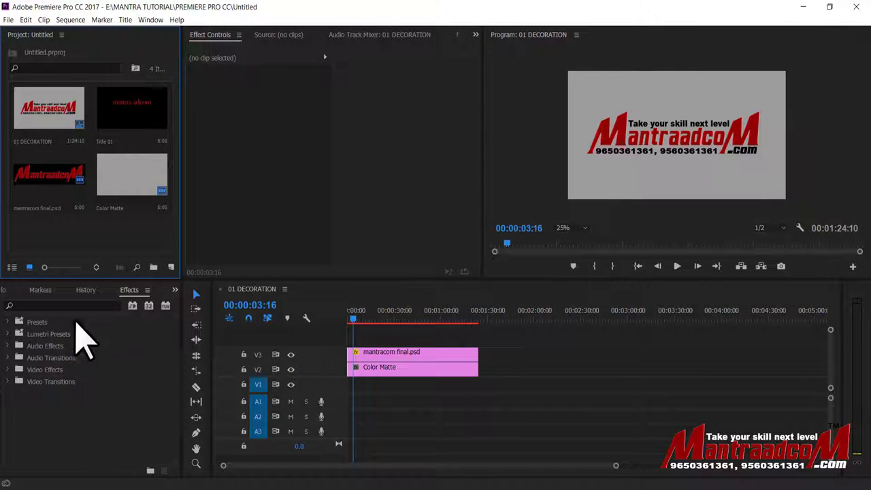
left_click(150, 20)
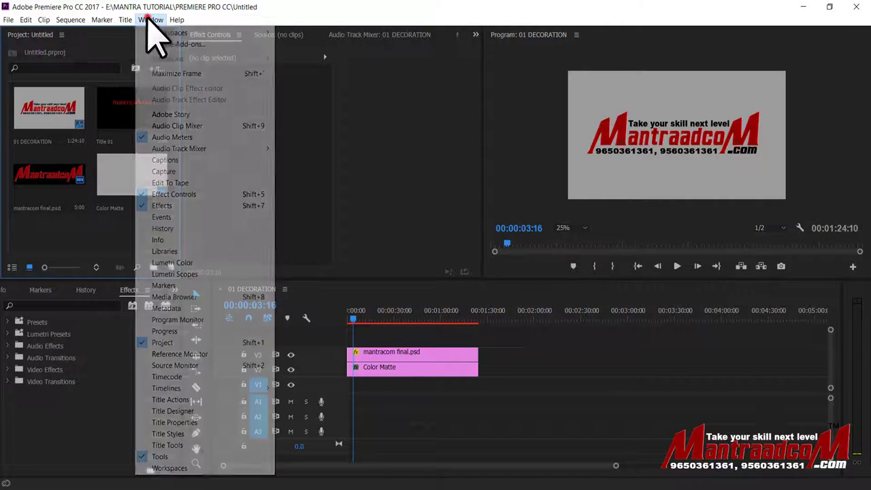
left_click(201, 32)
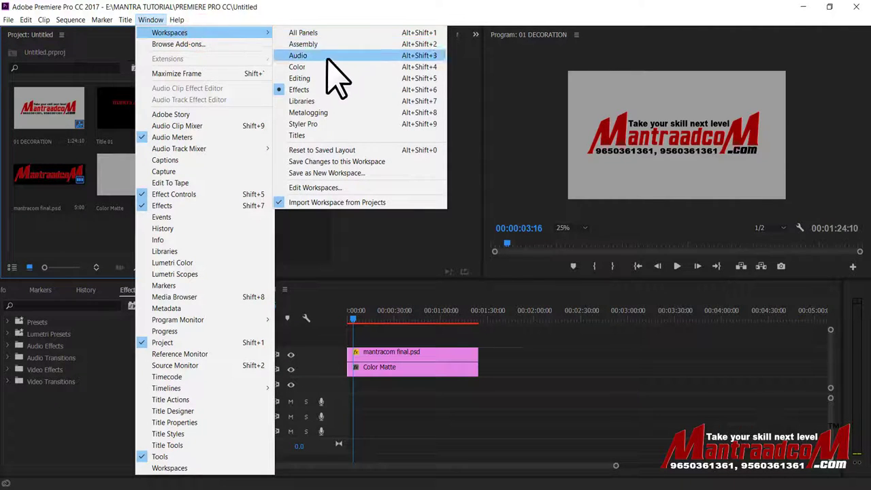
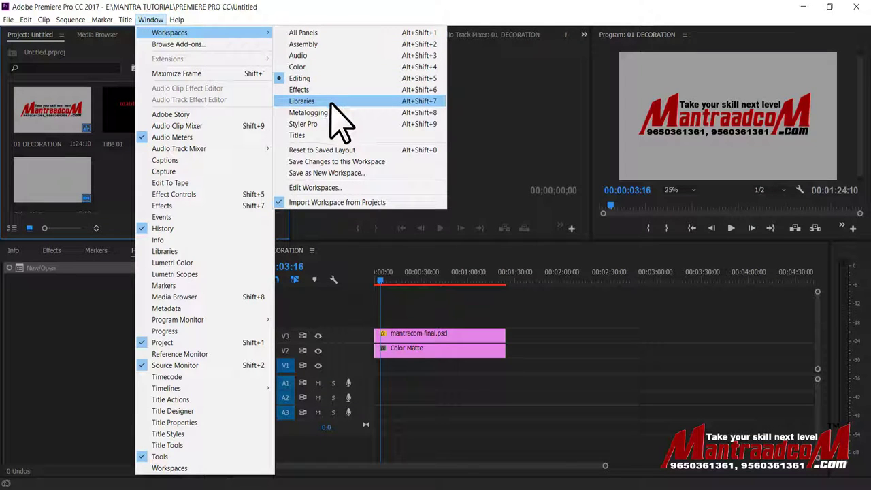
Switch to the Titles workspace through the Window > Workspaces menu and the workspace bar.
left_click(327, 137)
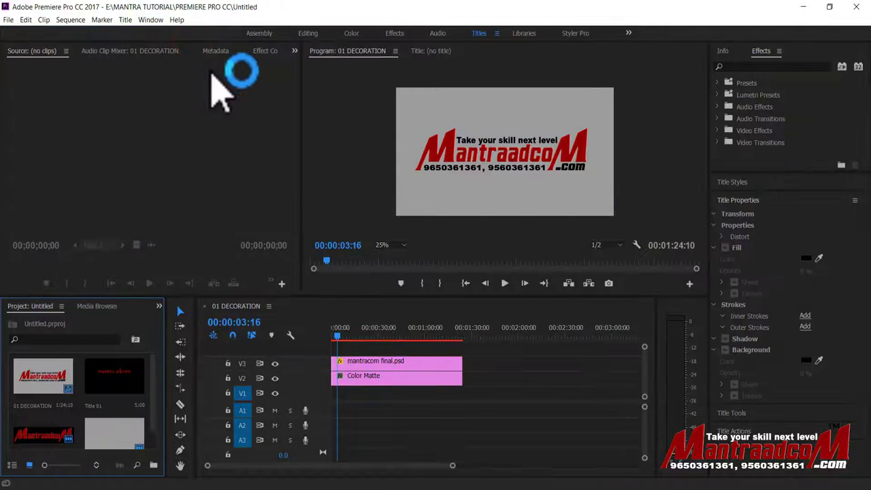
left_click(479, 34)
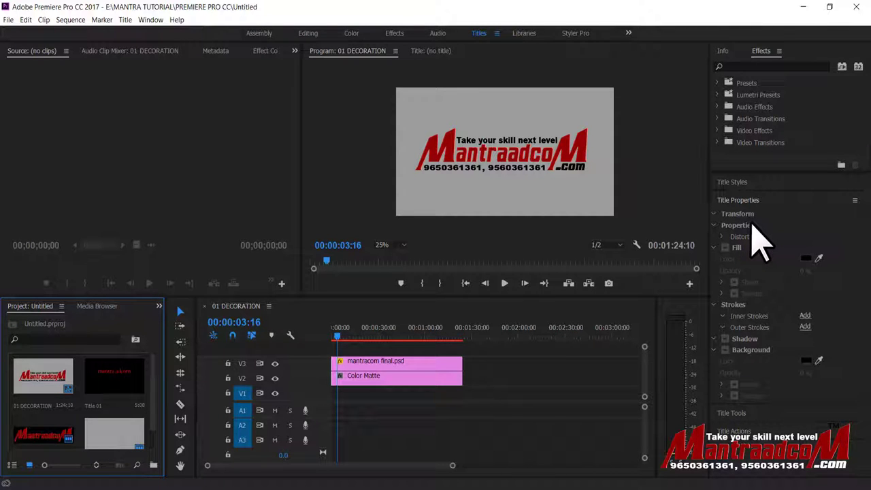
Change to the Effects workspace, try the Color workspace from Window > Workspaces, then return to Effects.
left_click(395, 33)
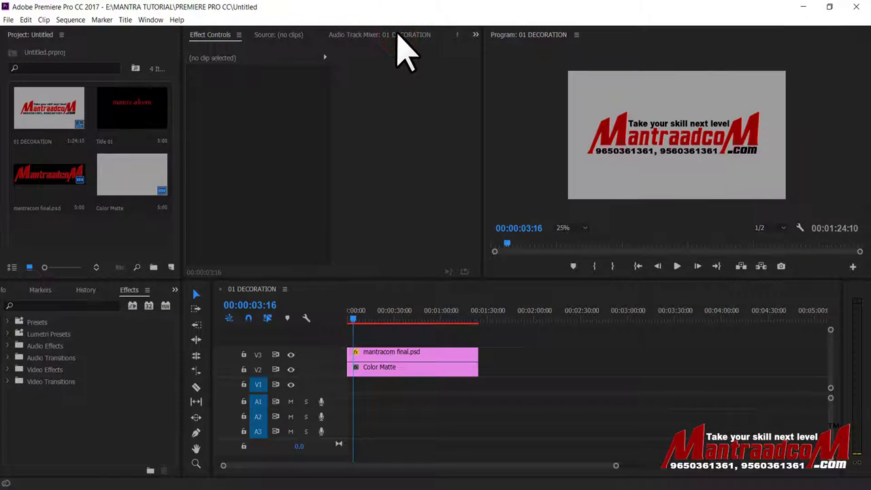
left_click(150, 20)
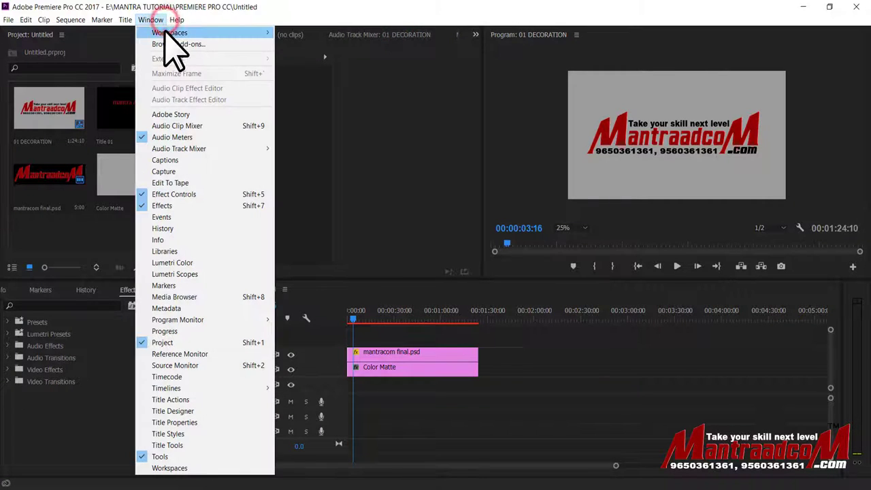
mouse_move(165, 33)
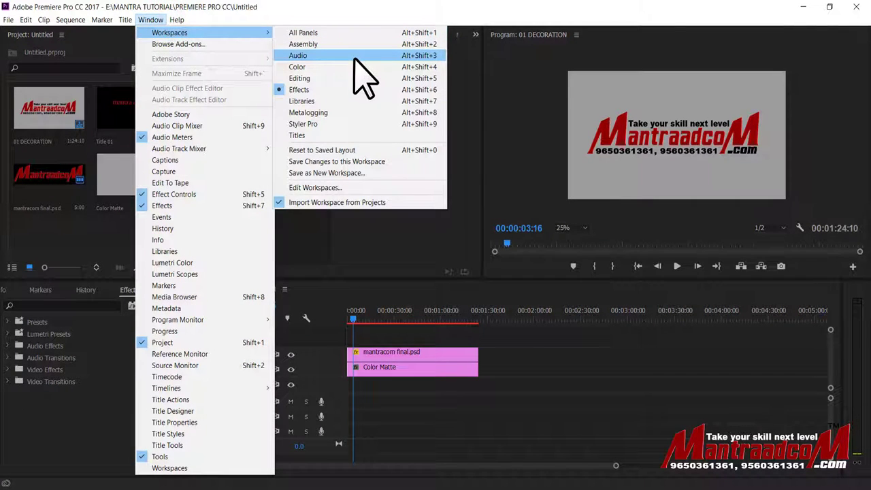
left_click(353, 67)
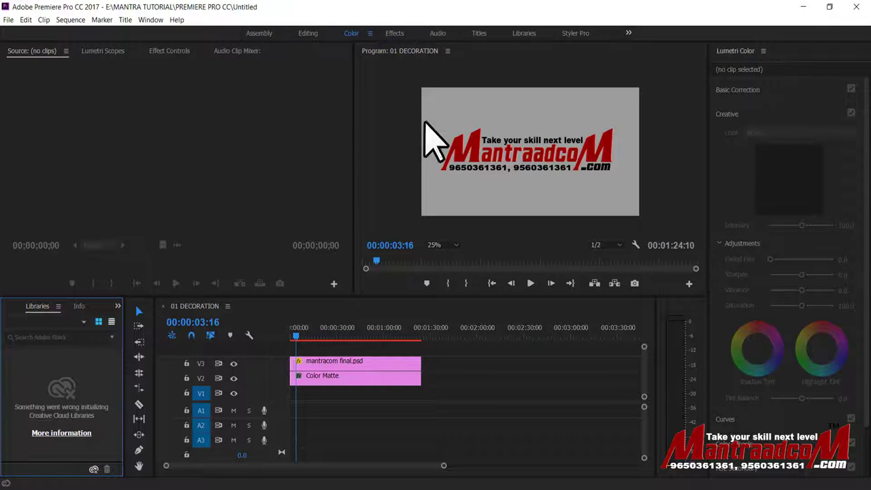
left_click(396, 33)
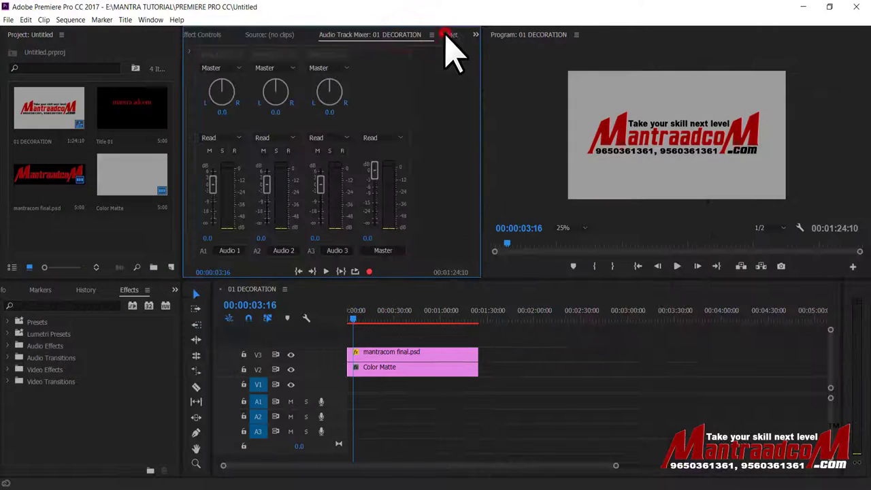